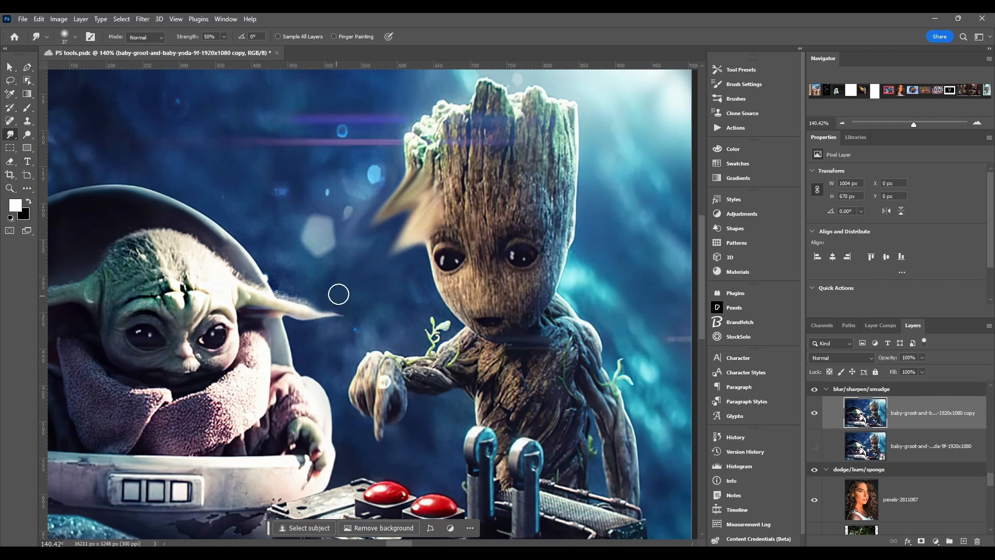
# - Try smudging the left edge of Groot's head outward and blending the light spots in the blue background
pyautogui.moveTo(422, 148); pyautogui.dragTo(383, 57)
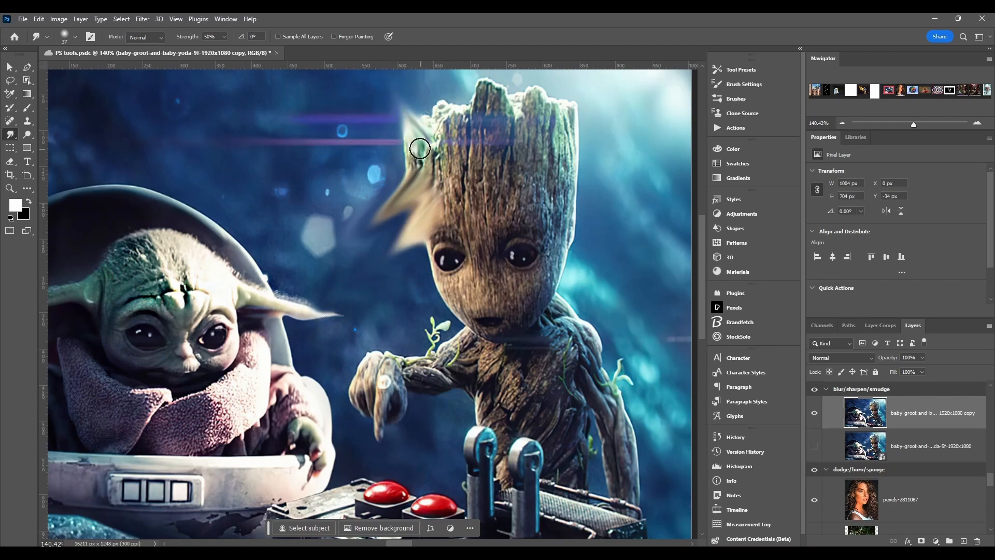
pyautogui.moveTo(421, 148); pyautogui.dragTo(327, 145)
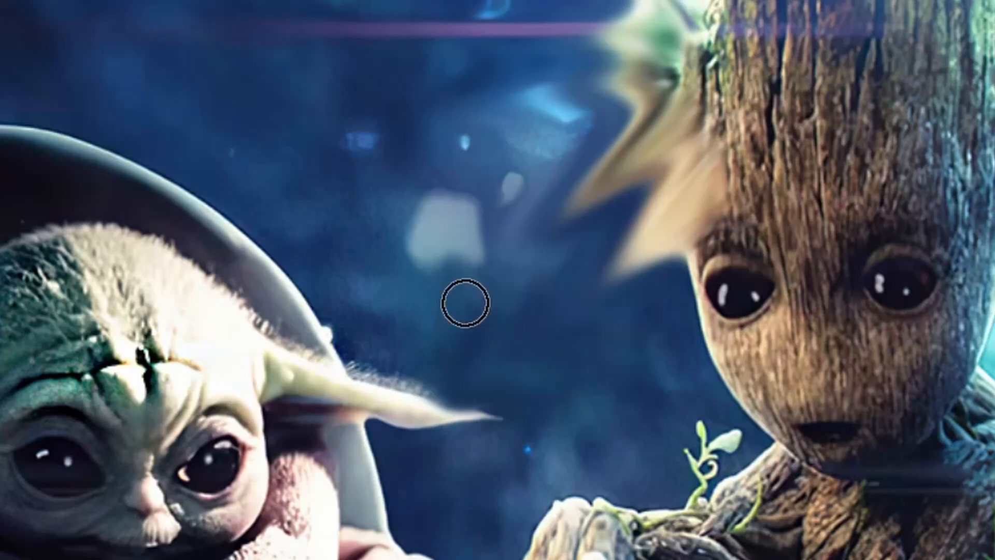
pyautogui.moveTo(468, 243)
pyautogui.mouseDown()
pyautogui.moveTo(410, 271)
pyautogui.moveTo(394, 266)
pyautogui.moveTo(440, 244)
pyautogui.moveTo(402, 216)
pyautogui.moveTo(393, 187)
pyautogui.moveTo(448, 235)
pyautogui.moveTo(436, 184)
pyautogui.moveTo(470, 163)
pyautogui.moveTo(444, 218)
pyautogui.moveTo(503, 182)
pyautogui.moveTo(427, 271)
pyautogui.mouseUp()
pyautogui.moveTo(363, 235)
pyautogui.mouseDown()
pyautogui.moveTo(448, 244)
pyautogui.moveTo(421, 316)
pyautogui.moveTo(389, 319)
pyautogui.moveTo(465, 192)
pyautogui.moveTo(476, 280)
pyautogui.moveTo(478, 231)
pyautogui.moveTo(449, 267)
pyautogui.moveTo(468, 187)
pyautogui.mouseUp()
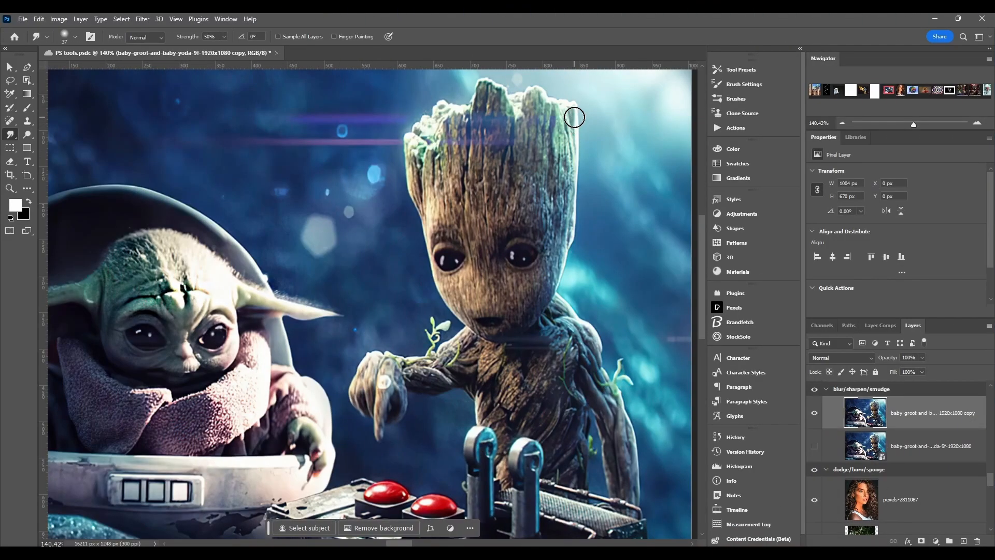
# - Smudge the right edge of Groot's head and the top and outer side of his raised hand at 50% strength
pyautogui.moveTo(574, 127)
pyautogui.mouseDown()
pyautogui.moveTo(596, 140)
pyautogui.moveTo(662, 76)
pyautogui.moveTo(582, 147)
pyautogui.moveTo(690, 94)
pyautogui.moveTo(573, 162)
pyautogui.moveTo(645, 138)
pyautogui.moveTo(575, 173)
pyautogui.moveTo(600, 187)
pyautogui.moveTo(577, 189)
pyautogui.moveTo(593, 202)
pyautogui.moveTo(570, 254)
pyautogui.moveTo(607, 232)
pyautogui.moveTo(557, 271)
pyautogui.moveTo(580, 264)
pyautogui.moveTo(596, 283)
pyautogui.moveTo(613, 272)
pyautogui.moveTo(596, 244)
pyautogui.moveTo(611, 223)
pyautogui.mouseUp()
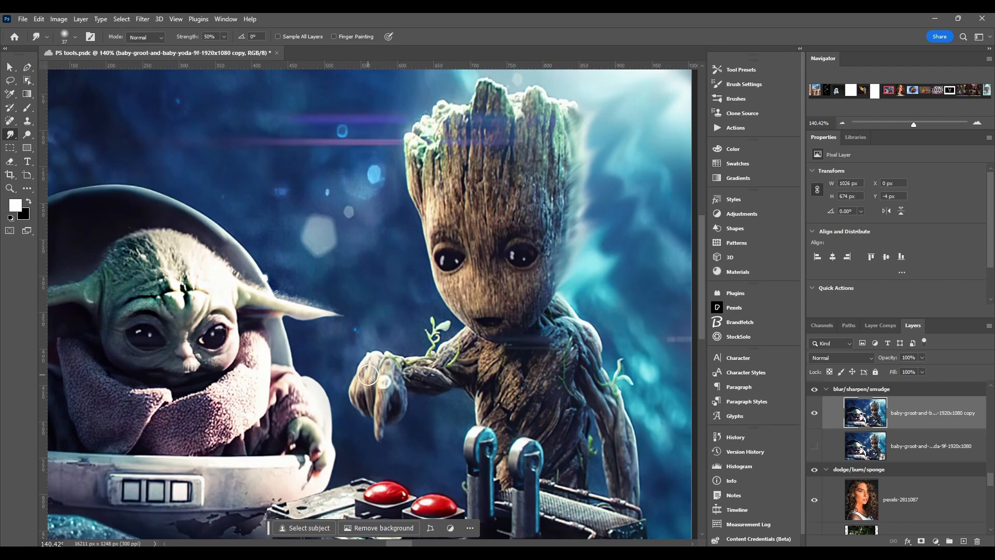
pyautogui.moveTo(362, 322)
pyautogui.mouseDown()
pyautogui.moveTo(377, 356)
pyautogui.moveTo(389, 320)
pyautogui.moveTo(404, 357)
pyautogui.moveTo(402, 330)
pyautogui.mouseUp()
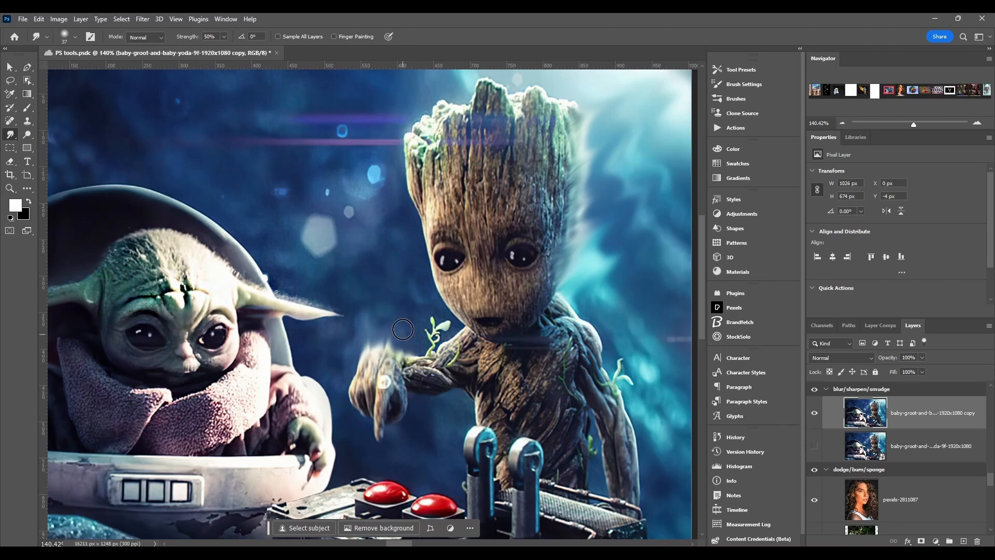
pyautogui.moveTo(357, 383); pyautogui.dragTo(339, 373)
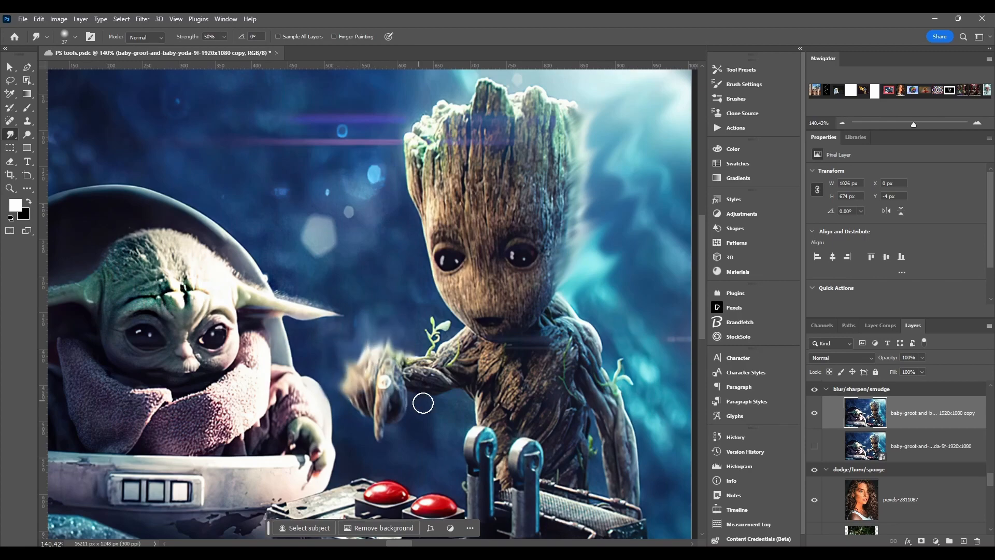
pyautogui.scroll(-4, 495, 427)
pyautogui.scroll(3, 495, 425)
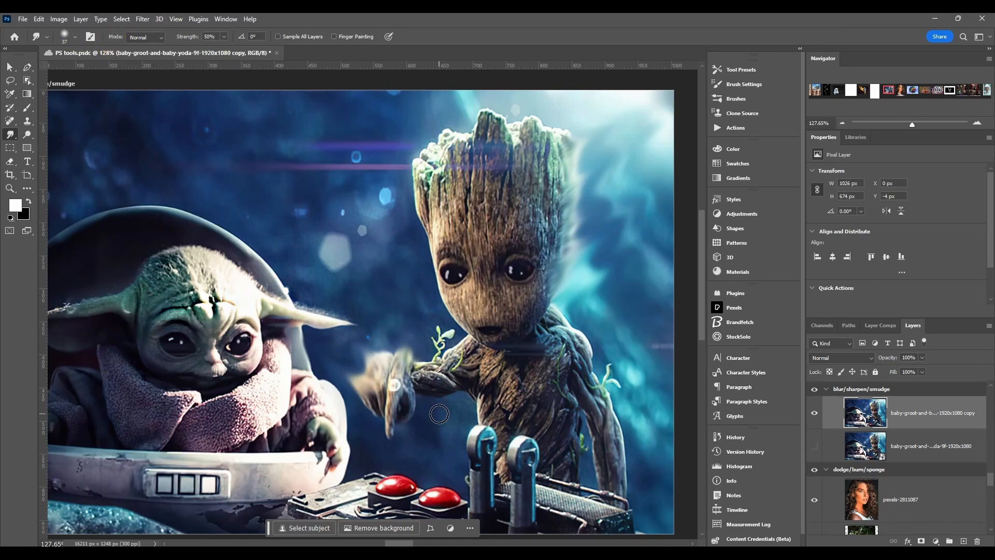
# - Review the Smudge tool's saved presets and its brush size and hardness options
pyautogui.click(46, 40)
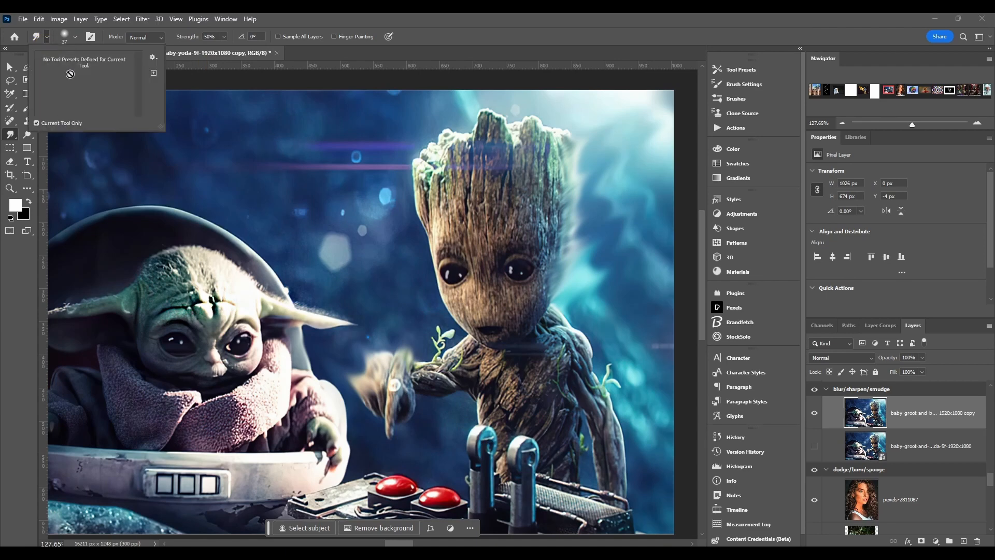
pyautogui.click(46, 38)
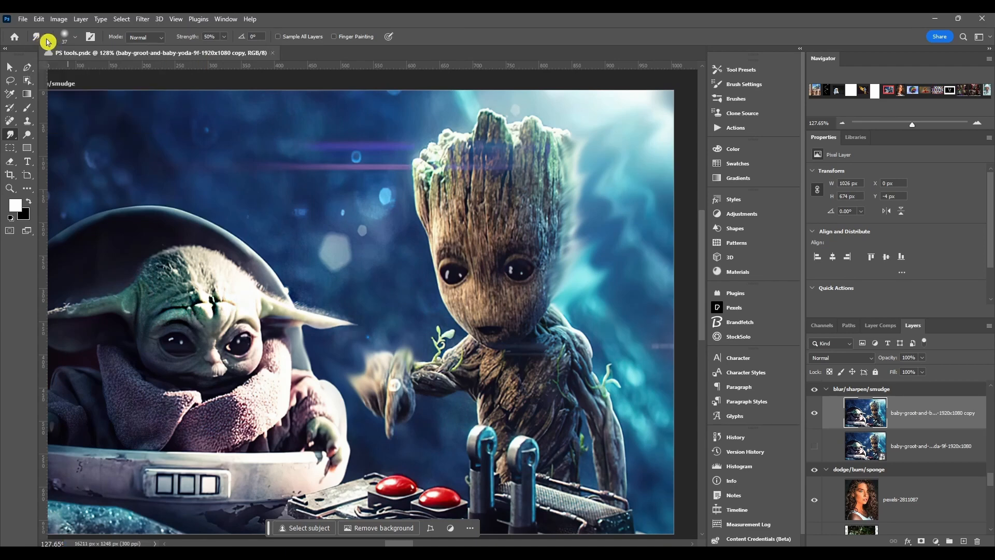
pyautogui.click(76, 41)
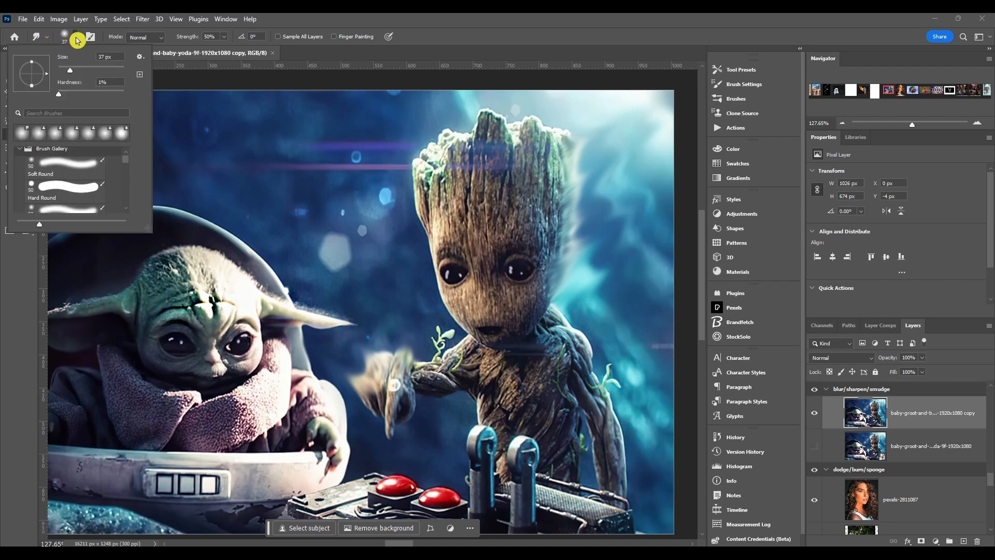
# - Examine the full Brush Settings and the blending modes available for the Smudge tool
pyautogui.click(91, 38)
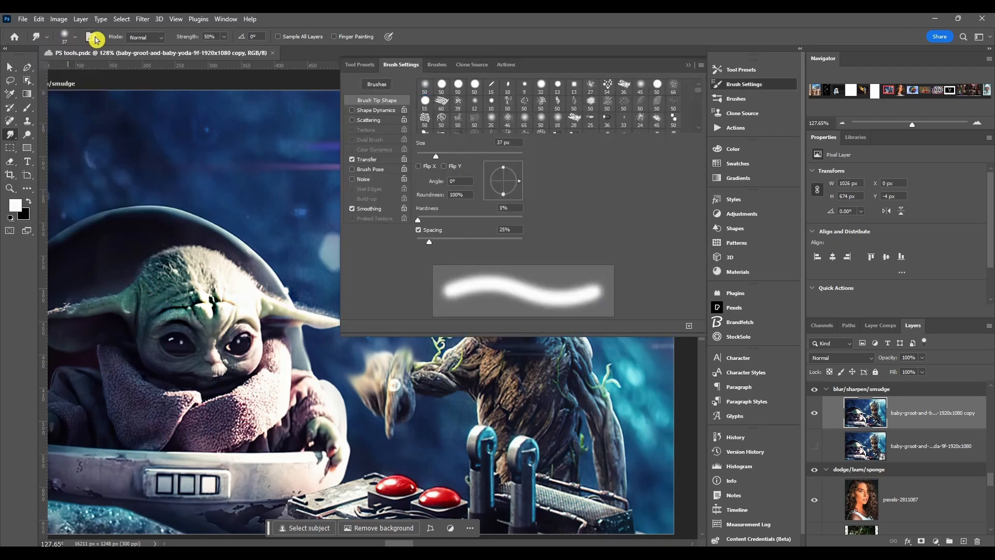
pyautogui.click(91, 37)
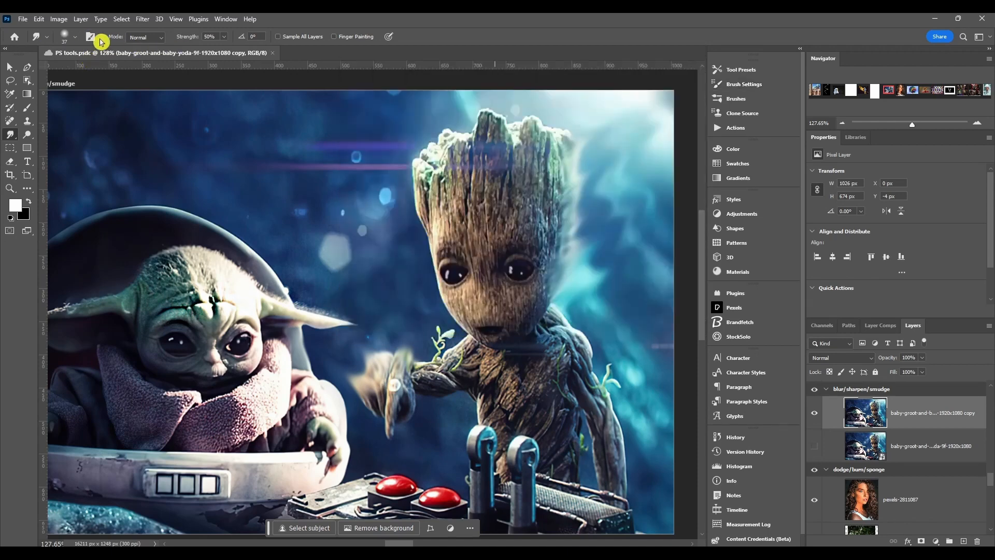
pyautogui.click(91, 37)
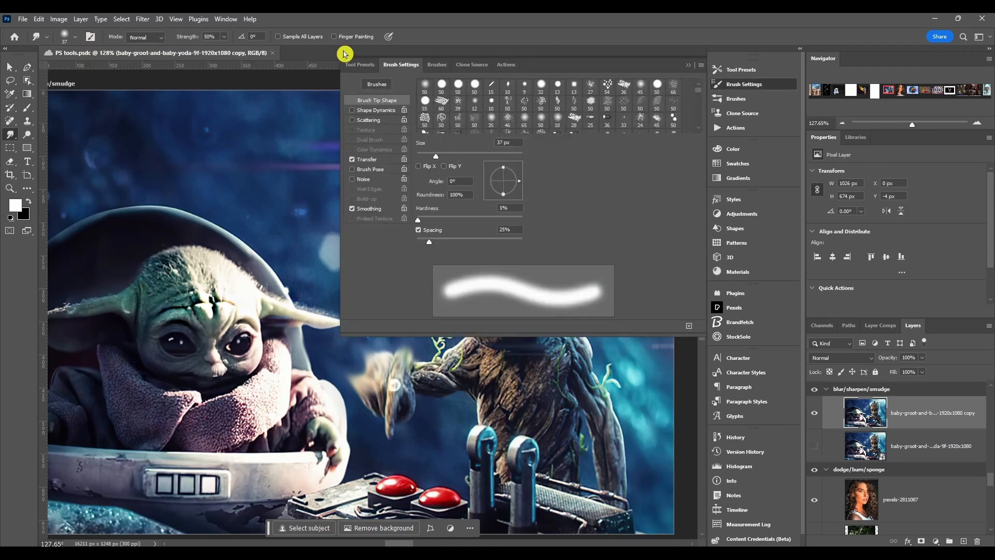
pyautogui.click(735, 85)
pyautogui.click(736, 86)
pyautogui.click(749, 84)
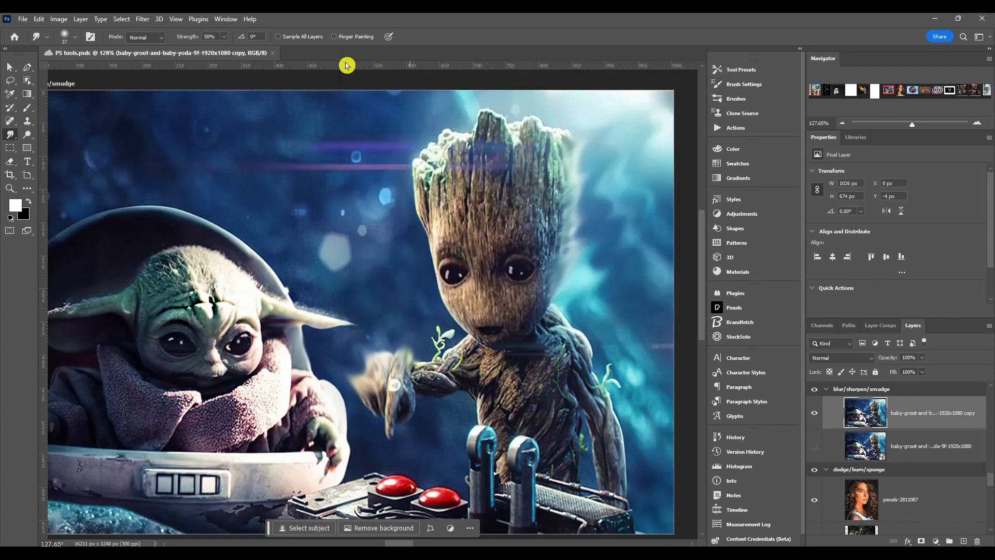
pyautogui.click(151, 37)
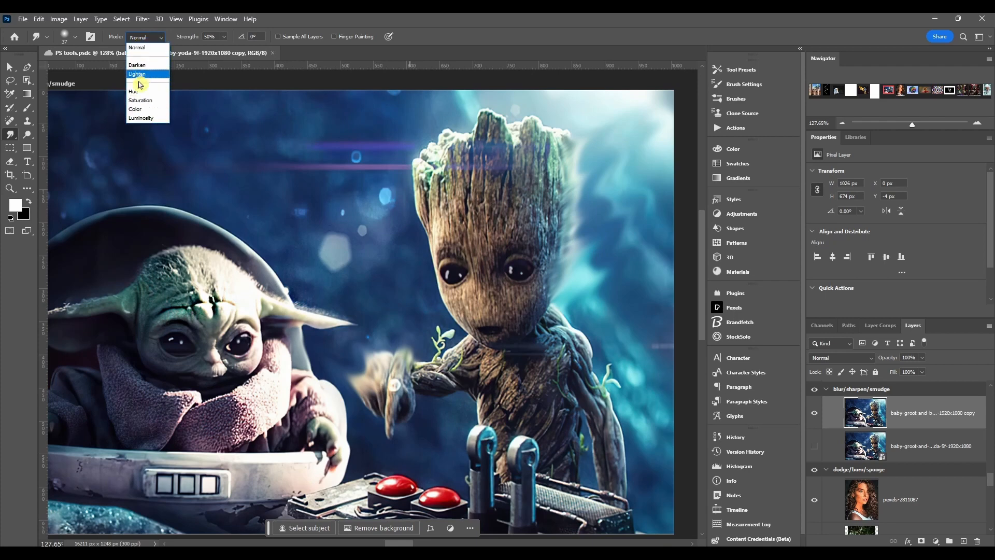
pyautogui.click(141, 40)
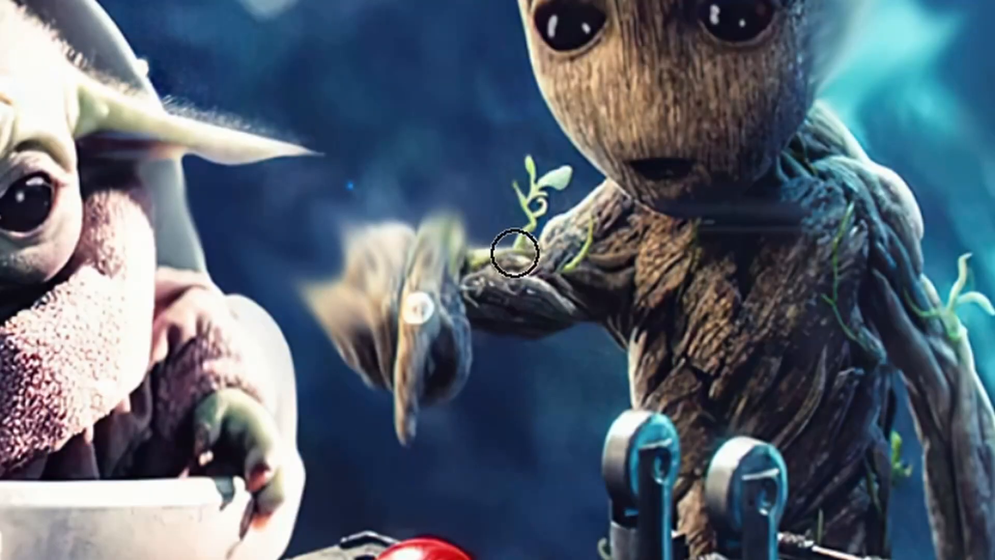
# - Smudge the green sprout near Groot's shoulder with strength at 10%
pyautogui.moveTo(546, 223); pyautogui.dragTo(478, 121)
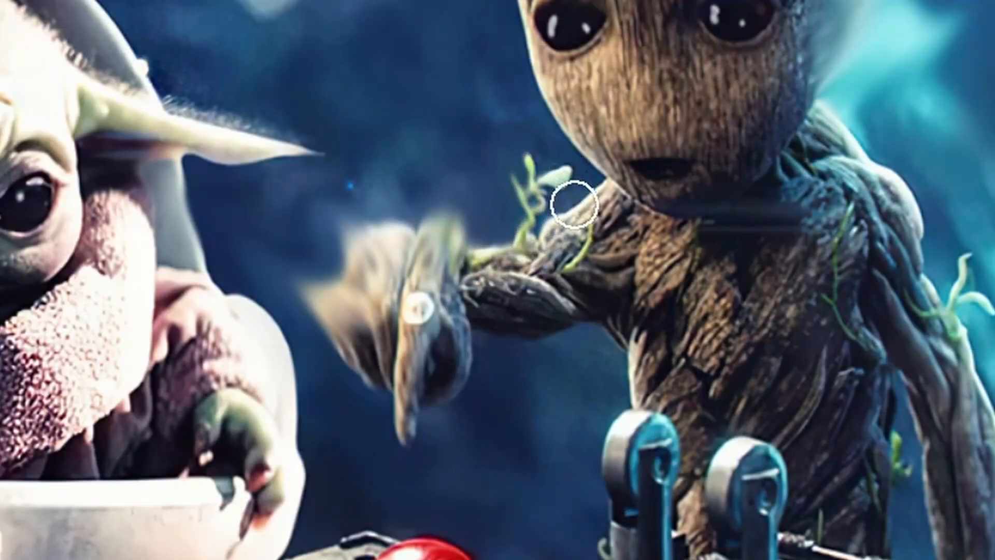
pyautogui.moveTo(575, 202); pyautogui.dragTo(545, 179)
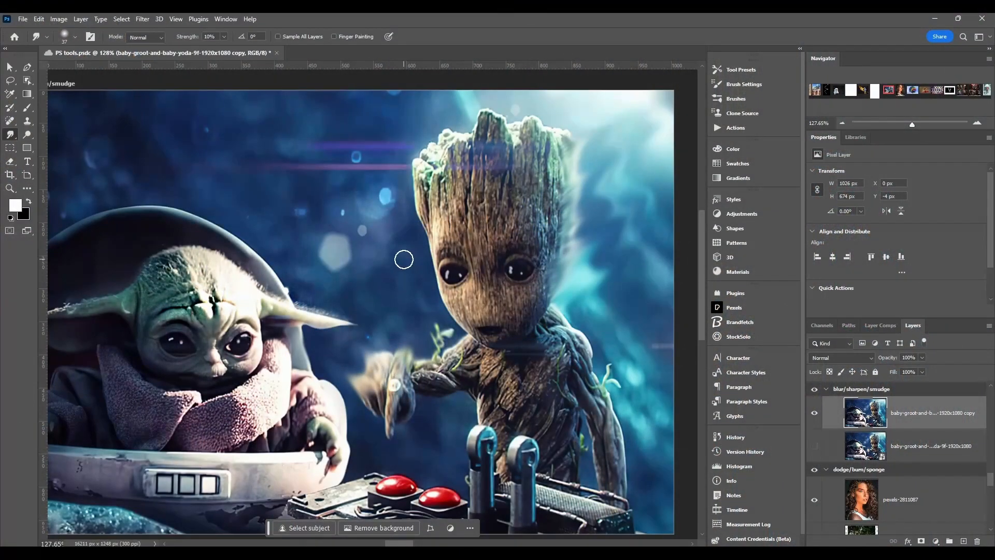
# - Set the smudge brush to 24 px and 100% strength, and pull a straight streak from Groot's head into the background
pyautogui.keyDown('alt'); pyautogui.rightClick(383, 228); pyautogui.keyUp('alt')
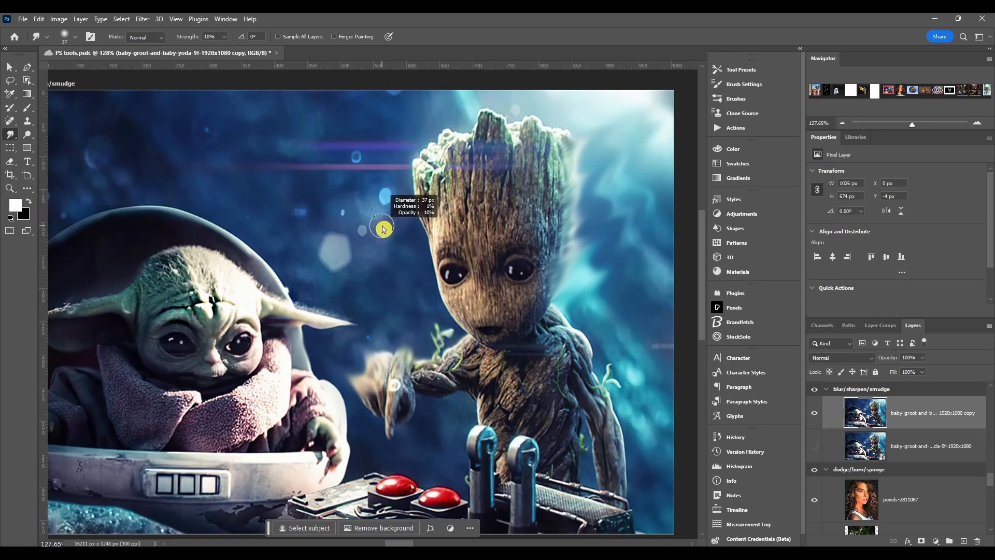
pyautogui.moveTo(382, 228)
pyautogui.mouseDown()
pyautogui.moveTo(458, 231)
pyautogui.moveTo(365, 228)
pyautogui.moveTo(527, 238)
pyautogui.moveTo(378, 218)
pyautogui.moveTo(390, 224)
pyautogui.moveTo(404, 111)
pyautogui.moveTo(393, 451)
pyautogui.moveTo(414, 288)
pyautogui.moveTo(416, 146)
pyautogui.moveTo(406, 368)
pyautogui.moveTo(406, 335)
pyautogui.mouseUp()
pyautogui.click(193, 40)
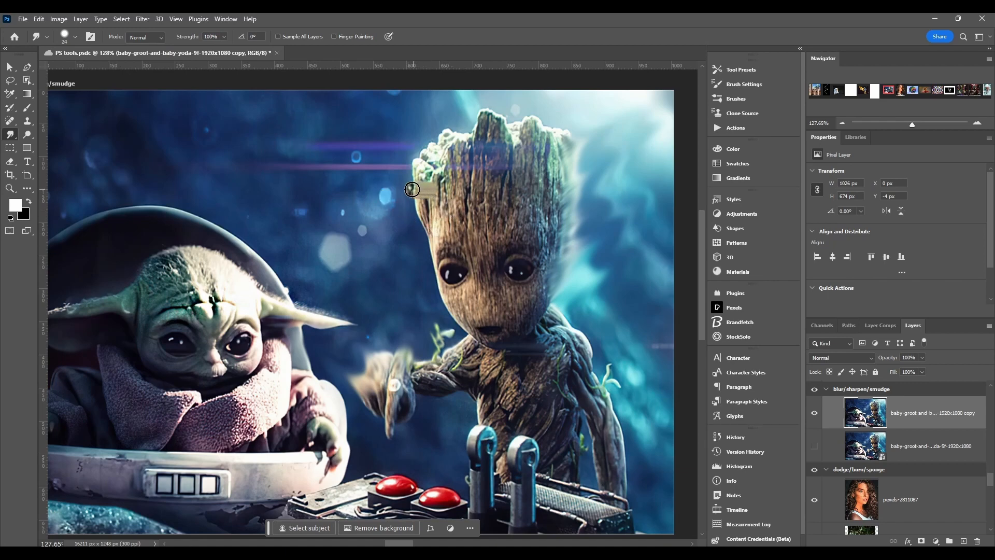
pyautogui.moveTo(410, 189); pyautogui.dragTo(333, 189)
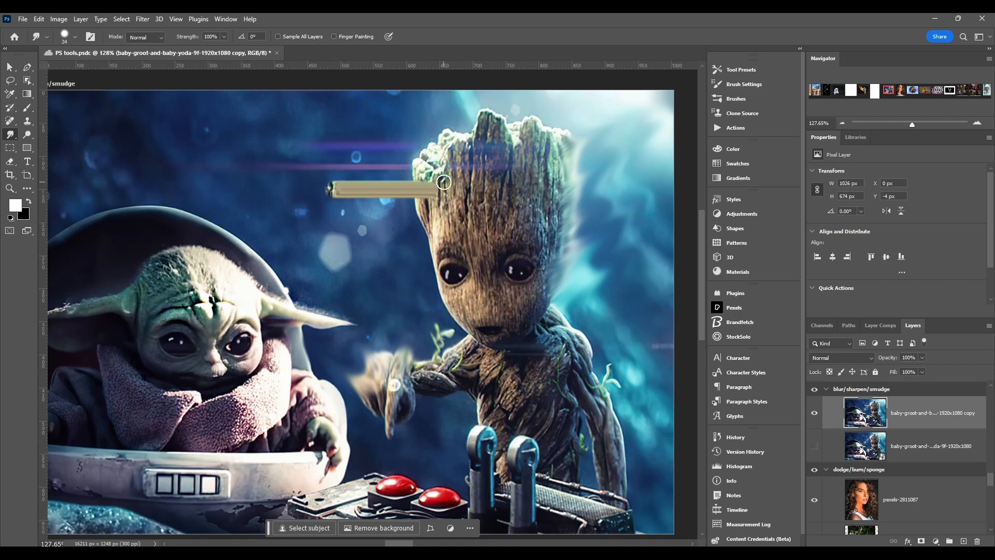
# - Resize the smudge brush to 62 px and smear Groot's eyes away from his face at 100% strength
pyautogui.moveTo(434, 170); pyautogui.dragTo(537, 174)
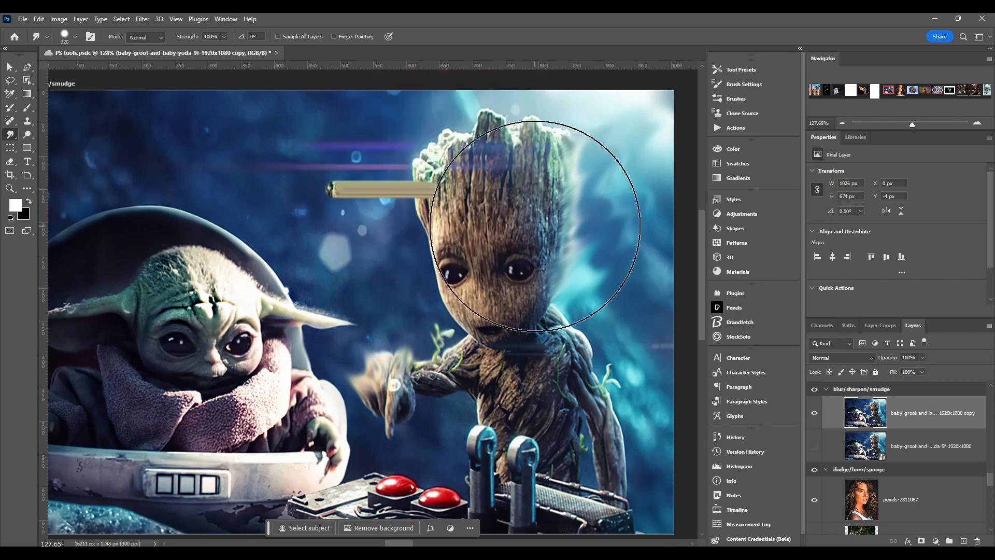
pyautogui.moveTo(504, 234)
pyautogui.mouseDown()
pyautogui.moveTo(213, 213)
pyautogui.moveTo(199, 229)
pyautogui.moveTo(187, 323)
pyautogui.moveTo(214, 349)
pyautogui.moveTo(259, 357)
pyautogui.moveTo(405, 366)
pyautogui.moveTo(416, 280)
pyautogui.moveTo(325, 241)
pyautogui.moveTo(478, 238)
pyautogui.moveTo(469, 304)
pyautogui.moveTo(352, 284)
pyautogui.moveTo(460, 267)
pyautogui.moveTo(467, 223)
pyautogui.moveTo(425, 264)
pyautogui.mouseUp()
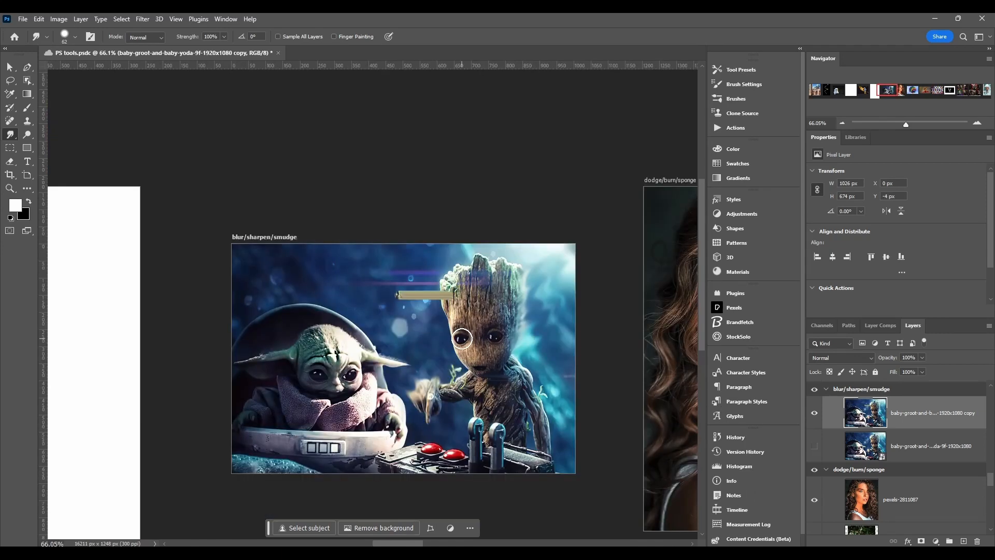
pyautogui.moveTo(454, 339)
pyautogui.mouseDown()
pyautogui.moveTo(406, 340)
pyautogui.moveTo(358, 311)
pyautogui.moveTo(347, 283)
pyautogui.mouseUp()
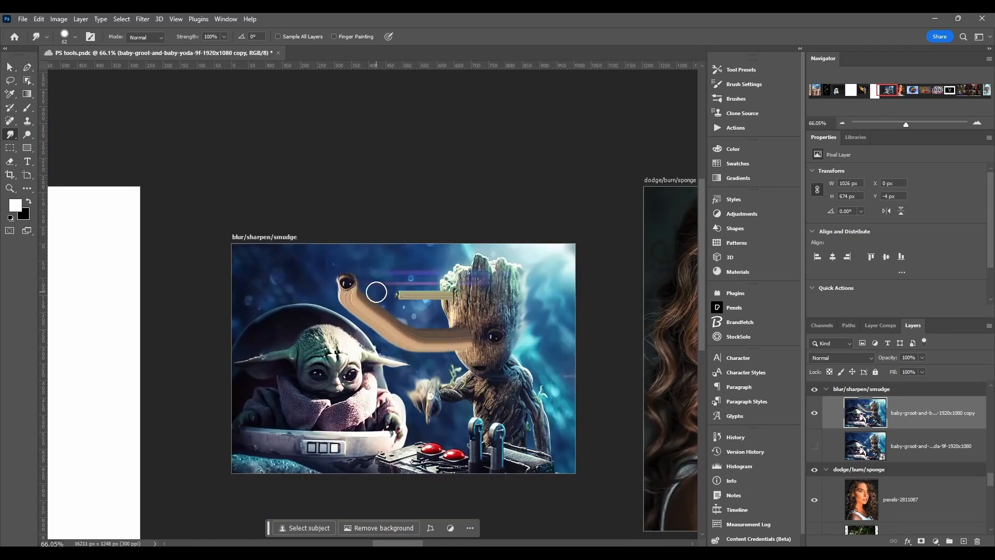
pyautogui.moveTo(517, 336)
pyautogui.mouseDown()
pyautogui.moveTo(543, 318)
pyautogui.moveTo(540, 267)
pyautogui.mouseUp()
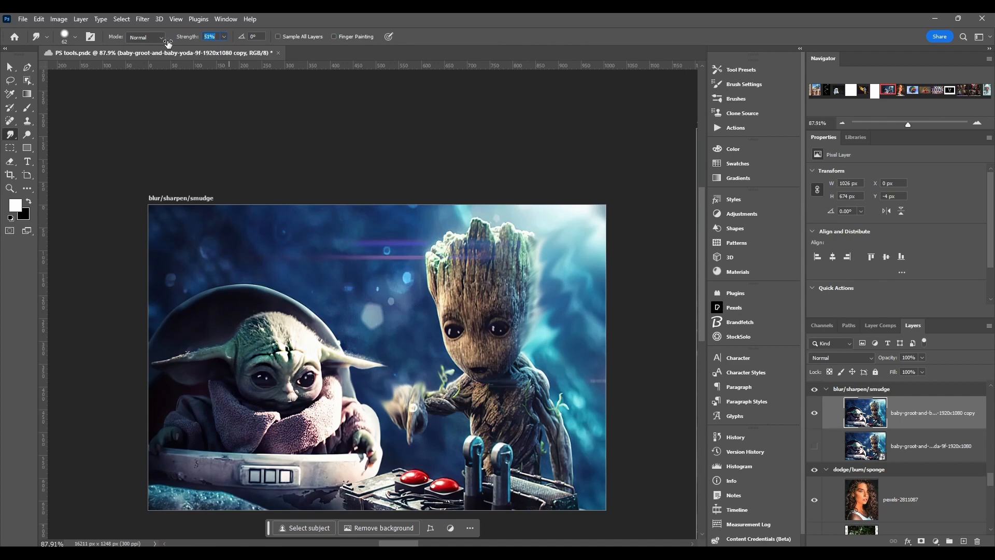
# - Set the smudge strength to 50% and smear the upper left edge of Groot's head into the background
pyautogui.click(185, 36)
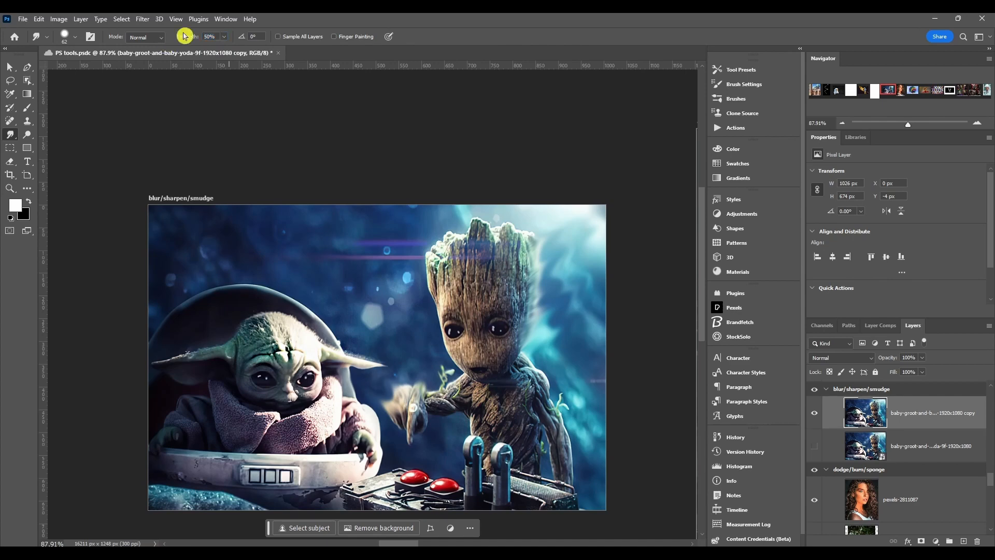
pyautogui.click(240, 39)
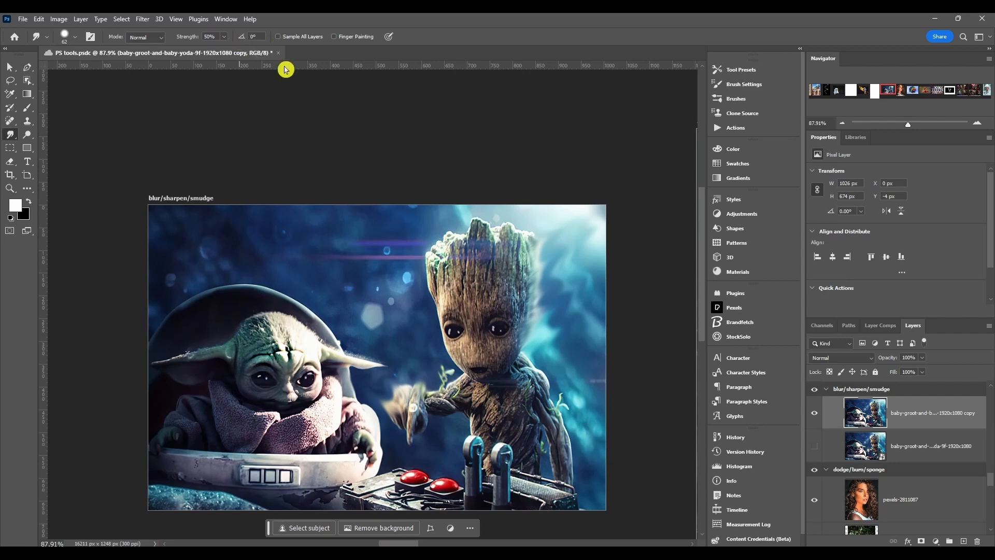
pyautogui.scroll(2, 406, 341)
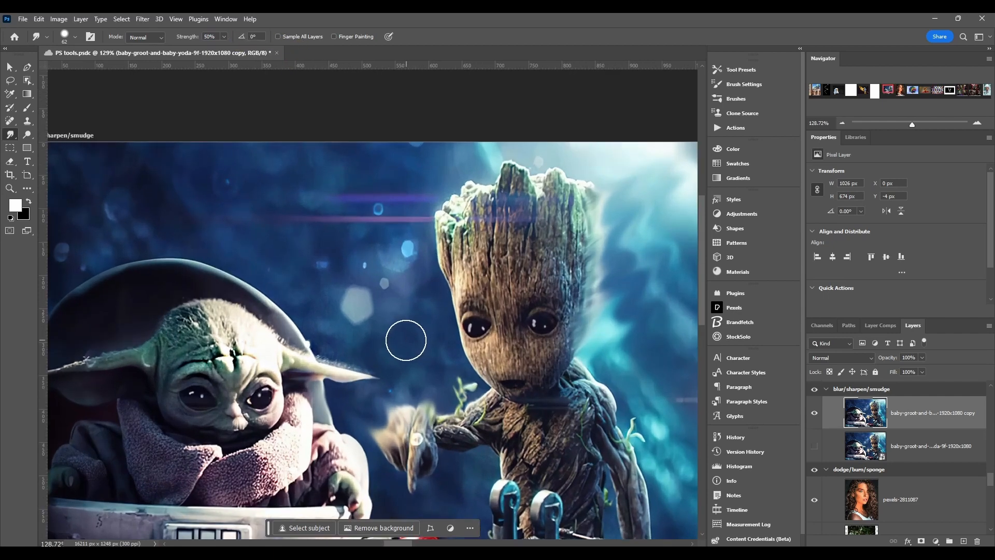
pyautogui.moveTo(406, 341); pyautogui.dragTo(397, 291)
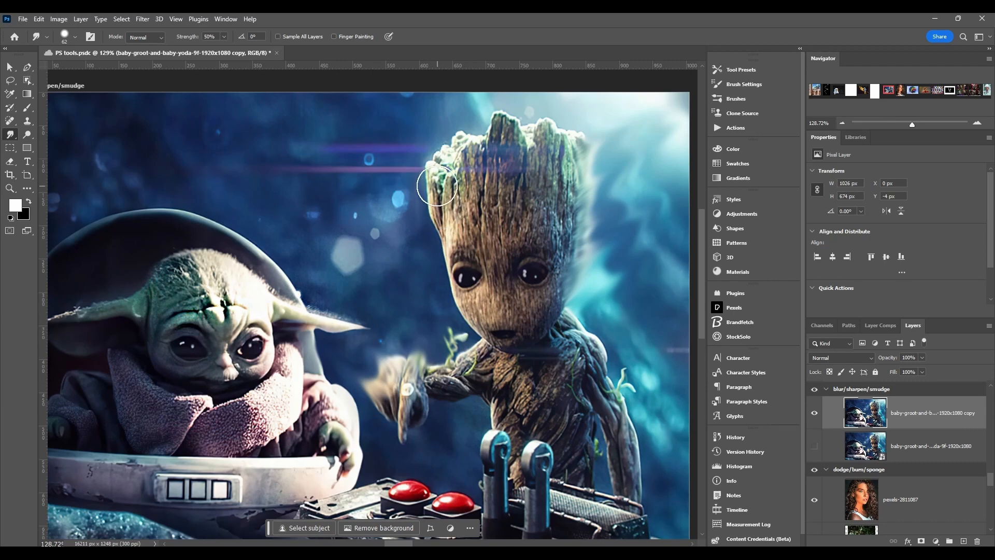
pyautogui.moveTo(450, 184); pyautogui.dragTo(389, 200)
pyautogui.moveTo(460, 260); pyautogui.dragTo(458, 248)
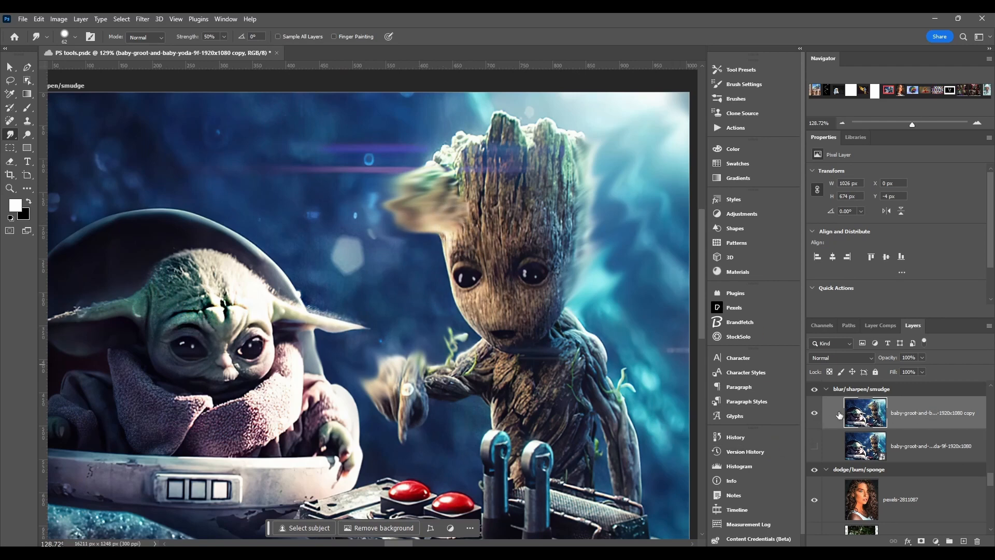
# - Try Finger Painting with smudge strokes across Groot's head, face and the background, and turn the option off again
pyautogui.click(335, 37)
pyautogui.moveTo(460, 265)
pyautogui.mouseDown()
pyautogui.moveTo(390, 263)
pyautogui.moveTo(345, 209)
pyautogui.mouseUp()
pyautogui.moveTo(499, 220)
pyautogui.mouseDown()
pyautogui.moveTo(523, 237)
pyautogui.moveTo(484, 273)
pyautogui.moveTo(537, 382)
pyautogui.moveTo(410, 391)
pyautogui.mouseUp()
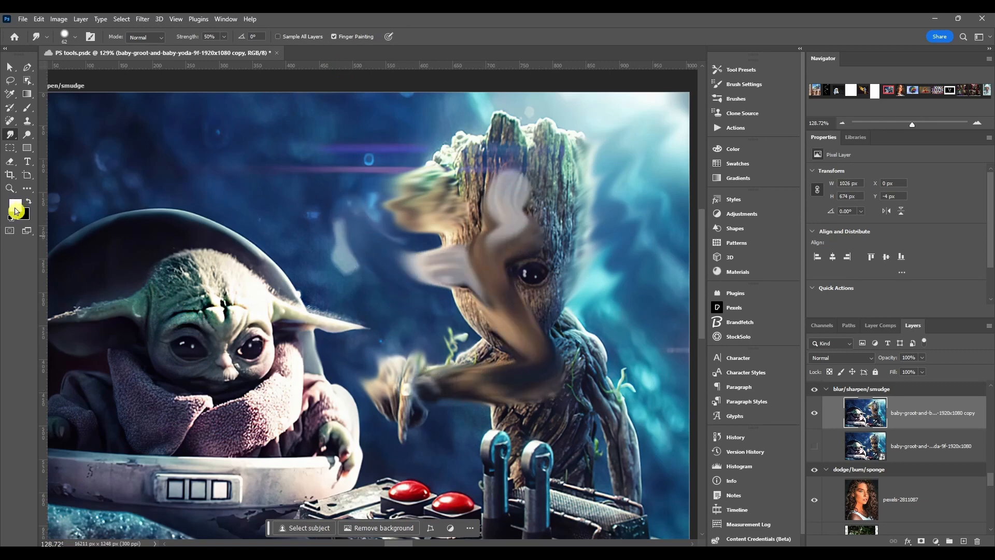
pyautogui.moveTo(451, 160)
pyautogui.mouseDown()
pyautogui.moveTo(490, 149)
pyautogui.moveTo(384, 139)
pyautogui.moveTo(459, 145)
pyautogui.mouseUp()
pyautogui.moveTo(453, 207)
pyautogui.mouseDown()
pyautogui.moveTo(308, 244)
pyautogui.moveTo(336, 370)
pyautogui.moveTo(389, 344)
pyautogui.mouseUp()
pyautogui.click(347, 37)
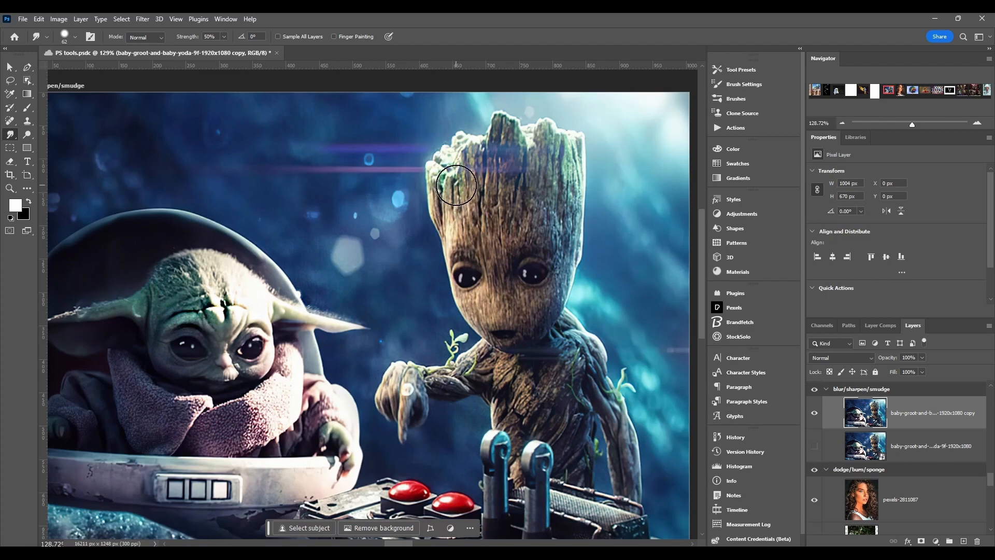
# - Smudge the upper left edge of Groot's head down into the background and undo the stroke
pyautogui.moveTo(456, 185)
pyautogui.mouseDown()
pyautogui.moveTo(419, 217)
pyautogui.moveTo(334, 175)
pyautogui.moveTo(406, 242)
pyautogui.mouseUp()
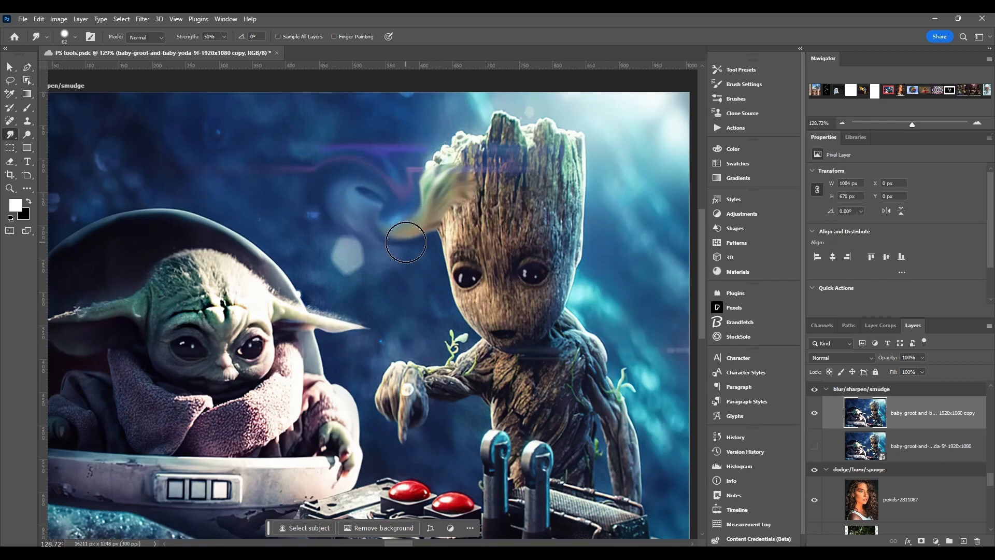
pyautogui.hotkey('ctrl', 'z')
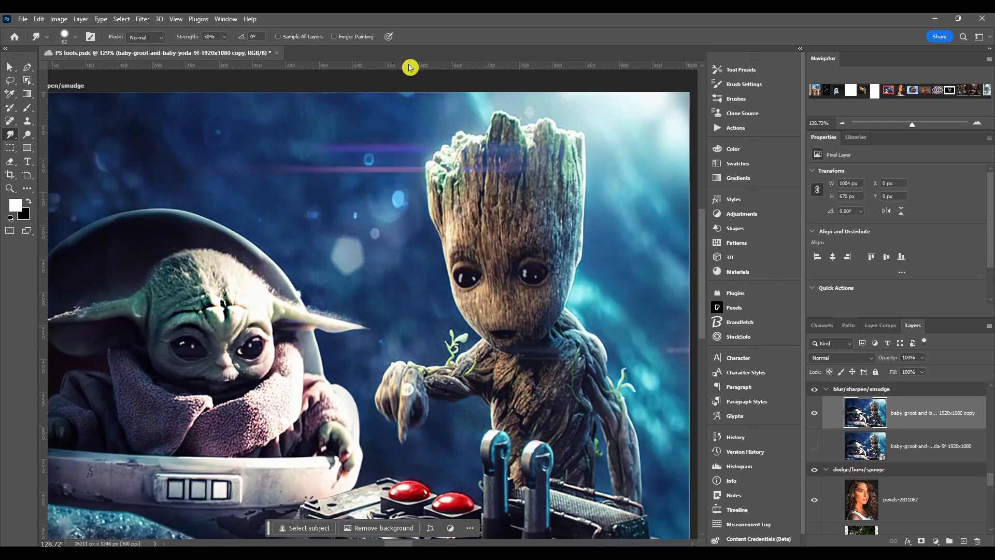
# - Reduce the smudge brush size to 5 px
pyautogui.moveTo(403, 140); pyautogui.dragTo(391, 135)
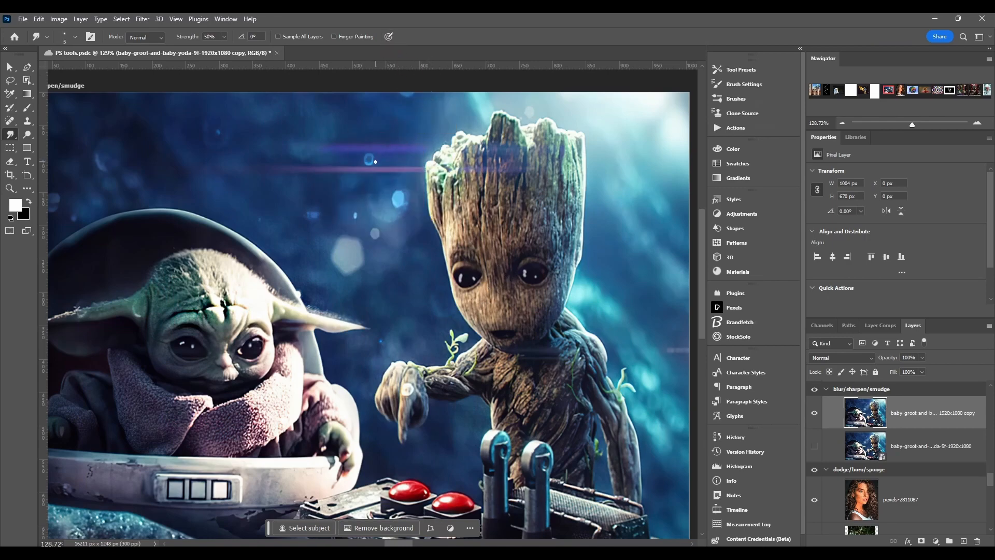